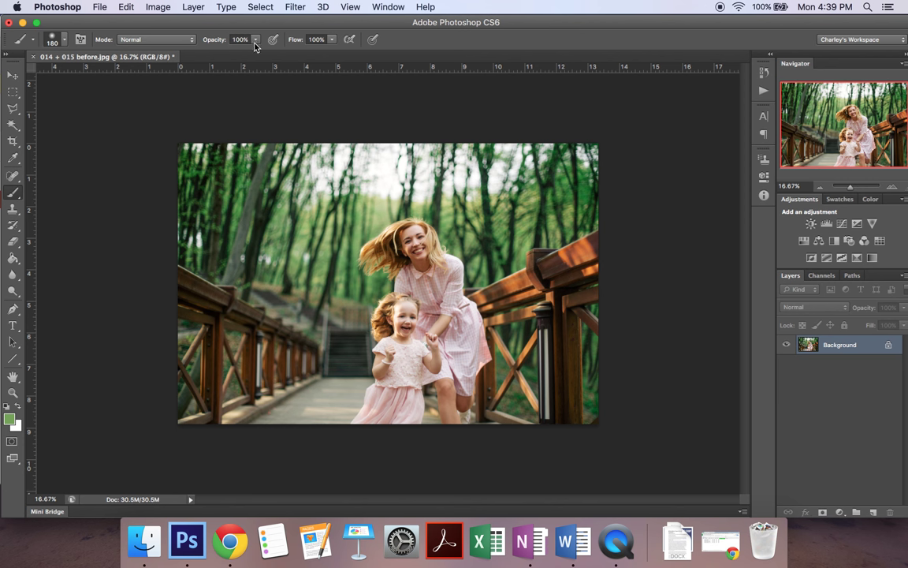
Step: Select the Move tool in the toolbox
click(13, 76)
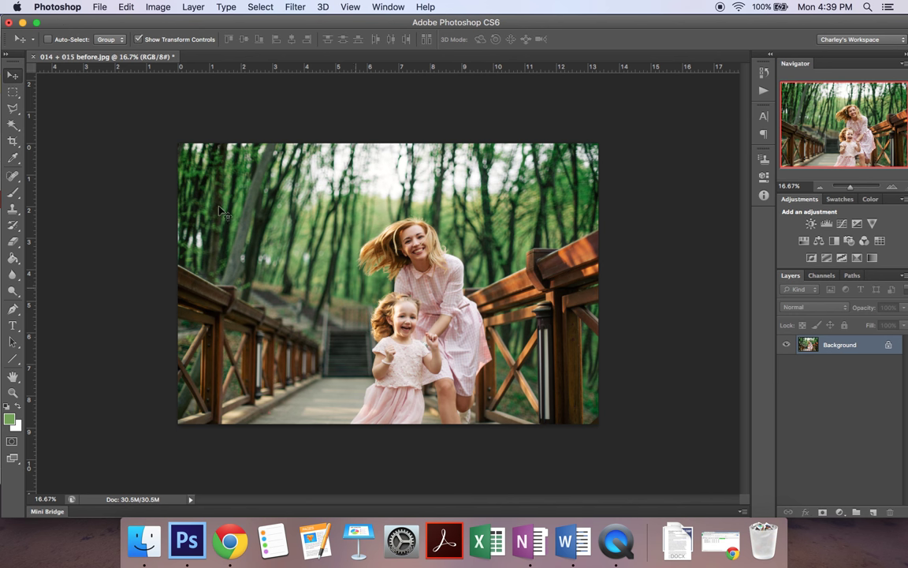
Step: Place 015.png from Documents into the bridge photo as a new layer
click(100, 6)
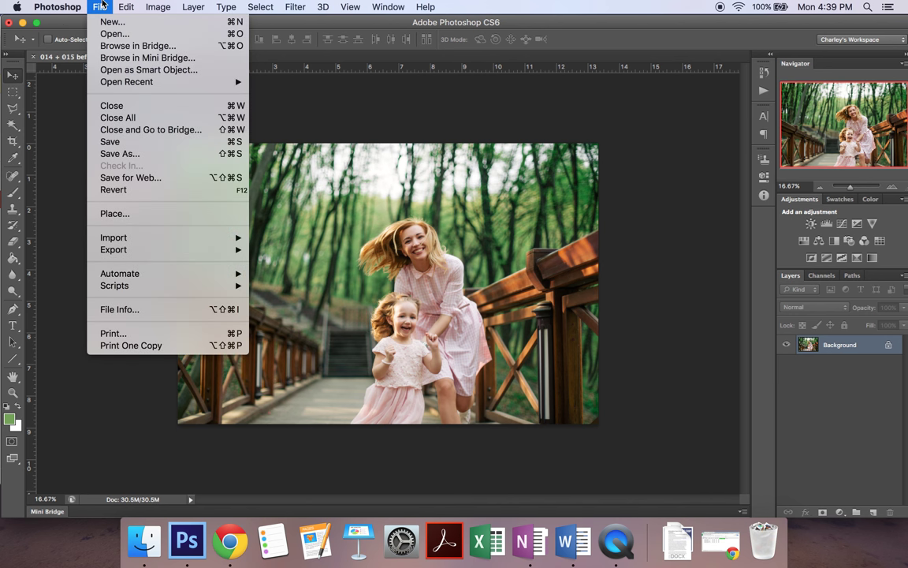
click(182, 213)
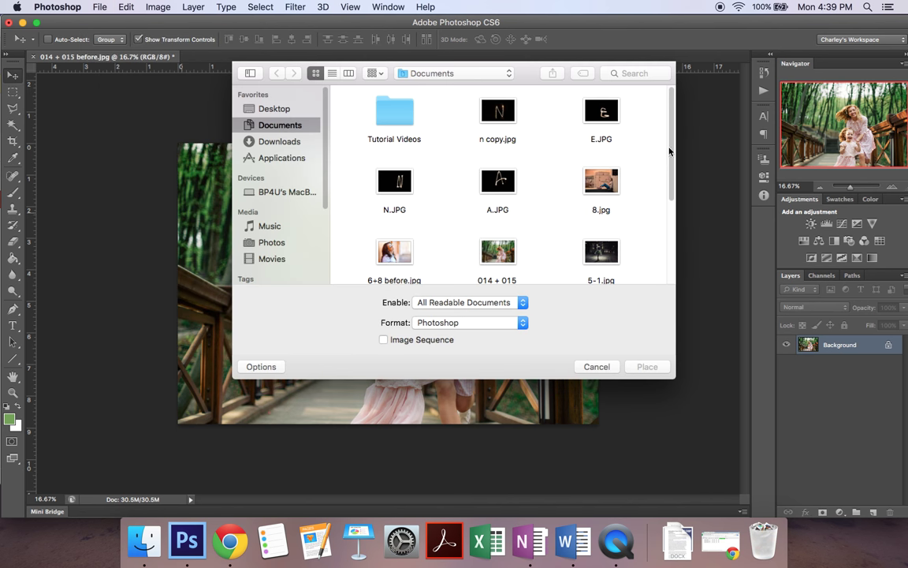
drag(669, 151, 671, 267)
click(397, 237)
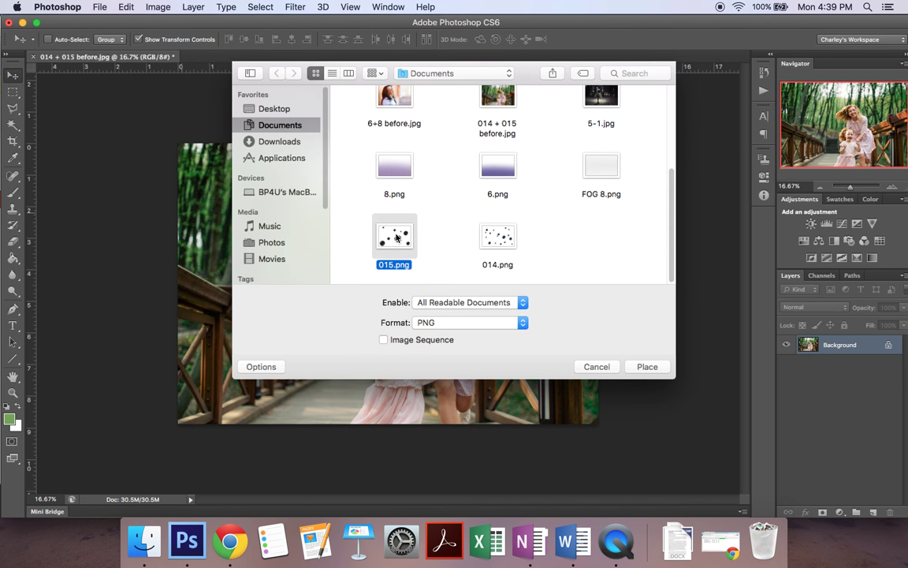
click(651, 369)
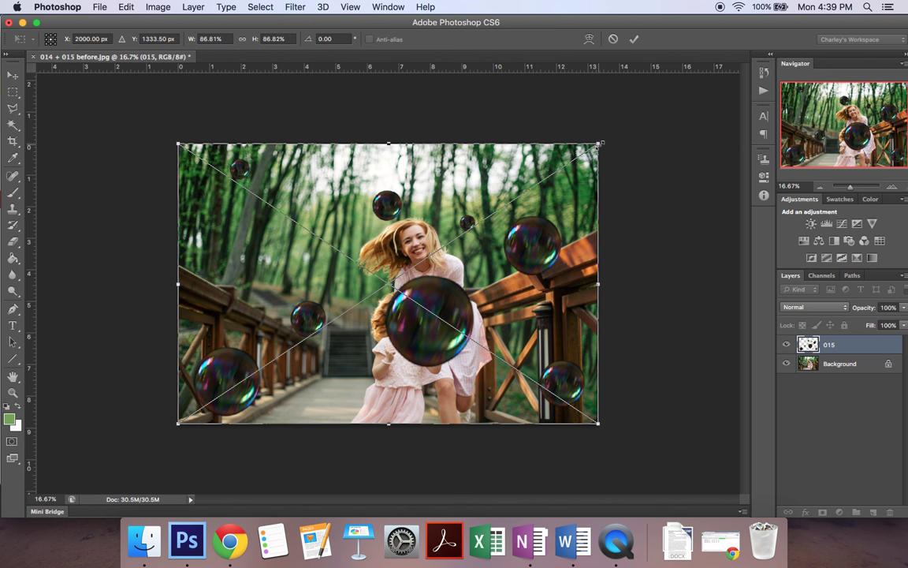
Step: Scale the placed 015 bubbles to about 87% so they cover the whole photo, and commit
drag(600, 144, 495, 171)
drag(562, 177, 595, 134)
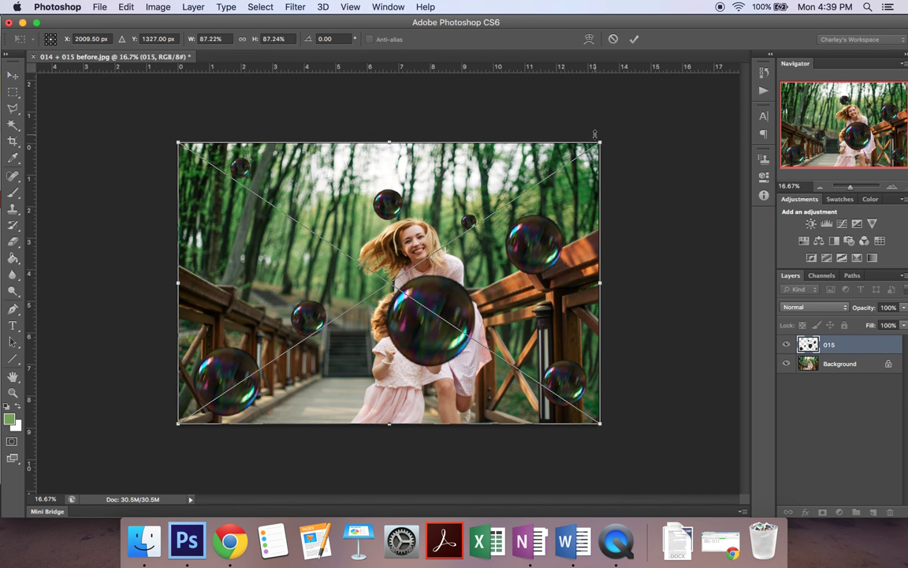
click(635, 38)
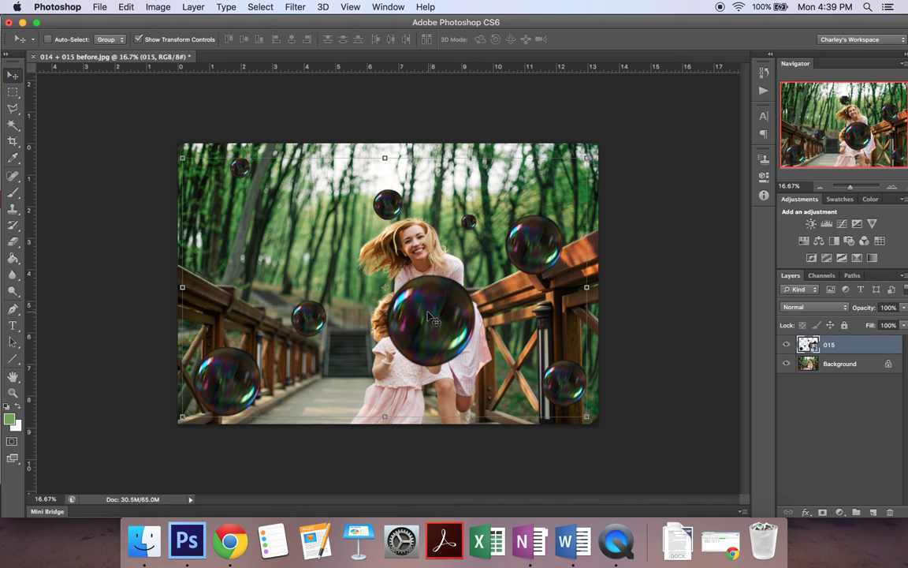
Step: Shift the 015 bubble layer right so its largest bubble sits beside the mother
drag(432, 318, 471, 302)
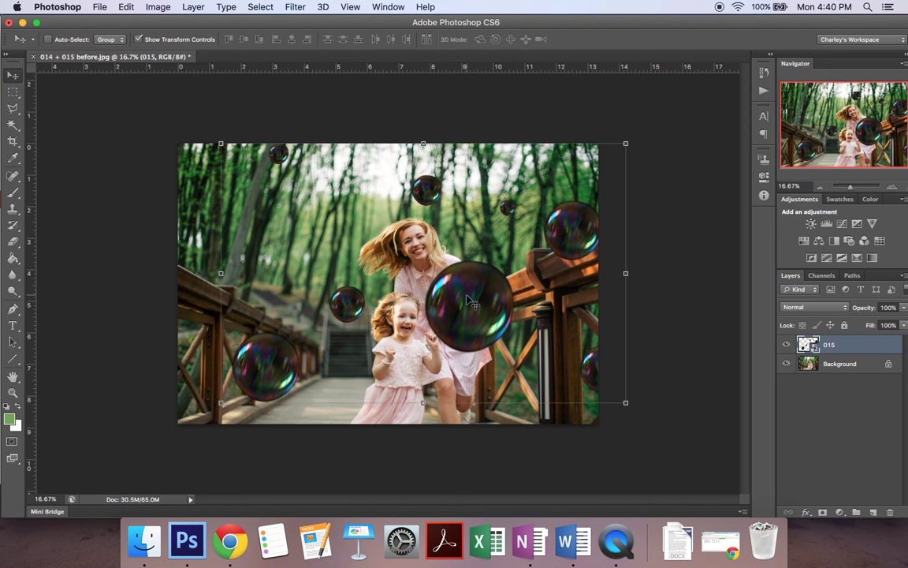
click(820, 310)
key(Escape)
click(388, 7)
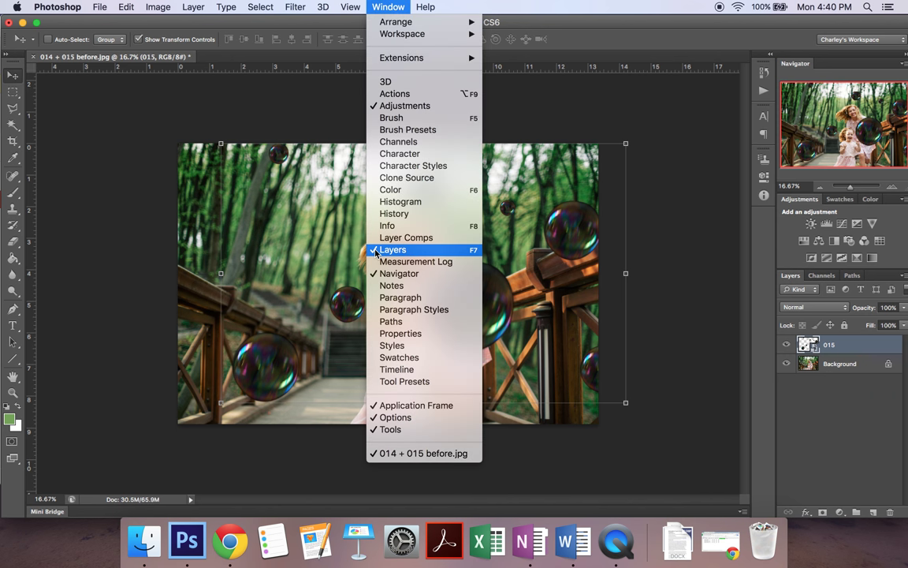
click(521, 251)
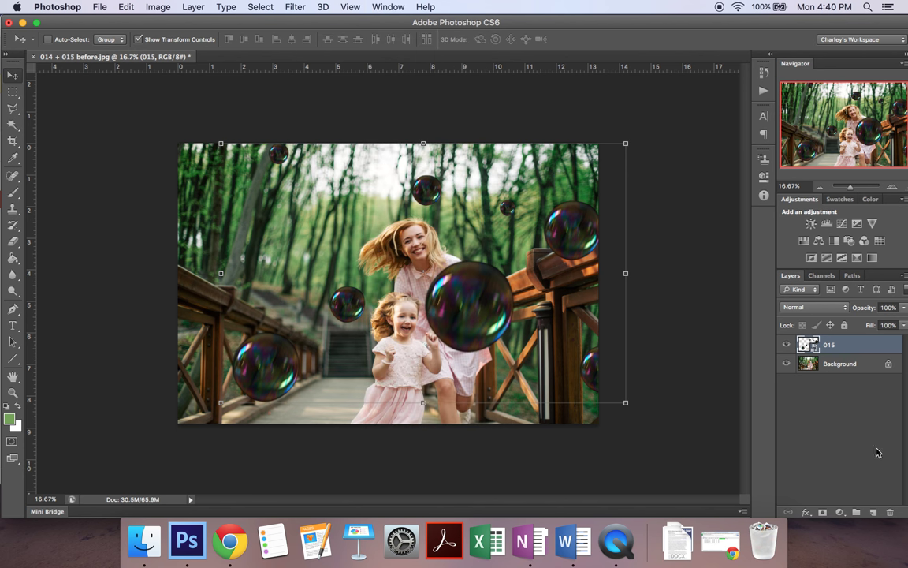
Step: Compare Screen, Overlay and Soft Light on layer 015, settling on Screen blending
click(810, 308)
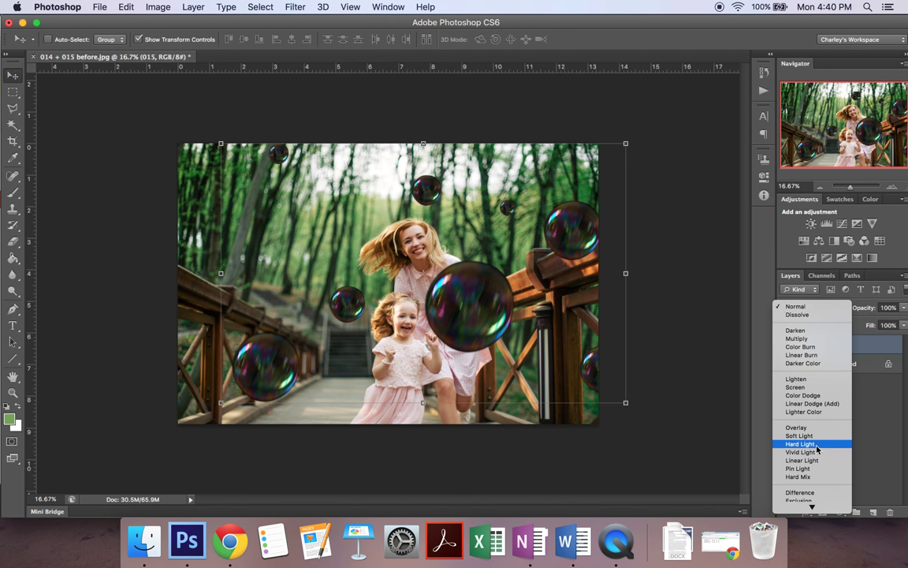
click(814, 387)
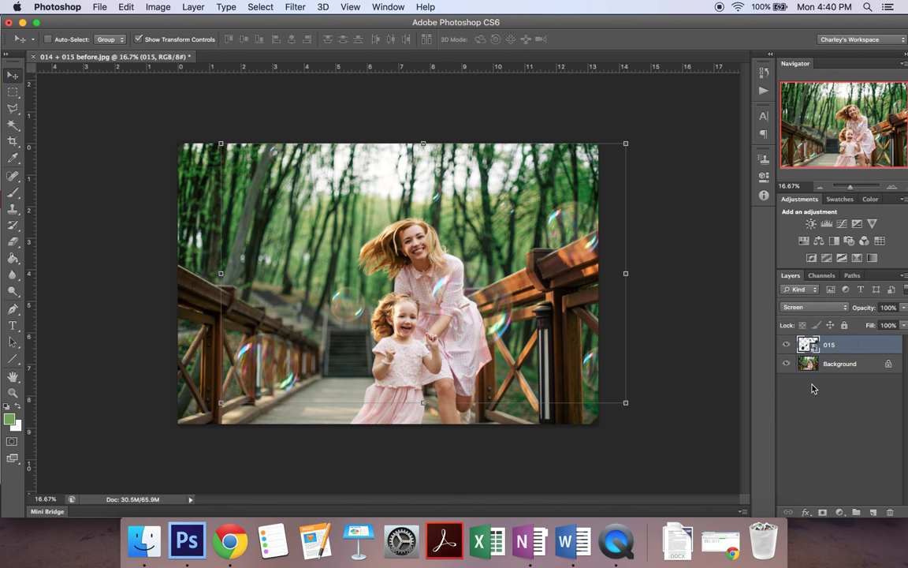
click(812, 307)
click(819, 348)
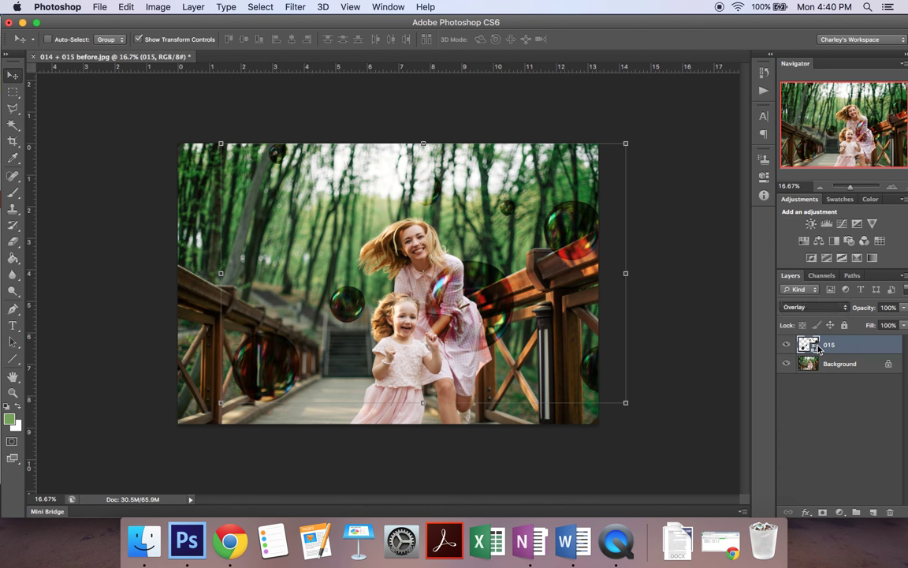
click(812, 307)
click(812, 318)
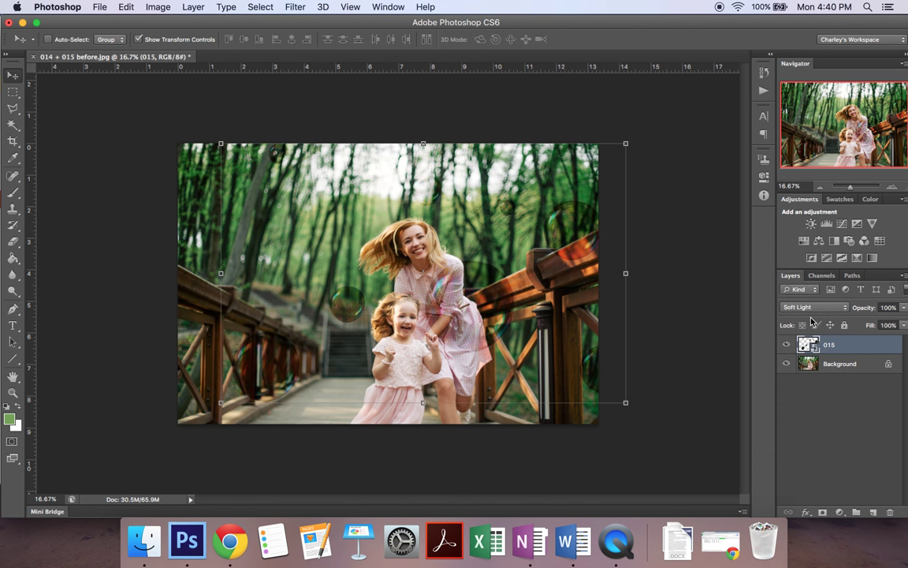
click(806, 313)
click(794, 260)
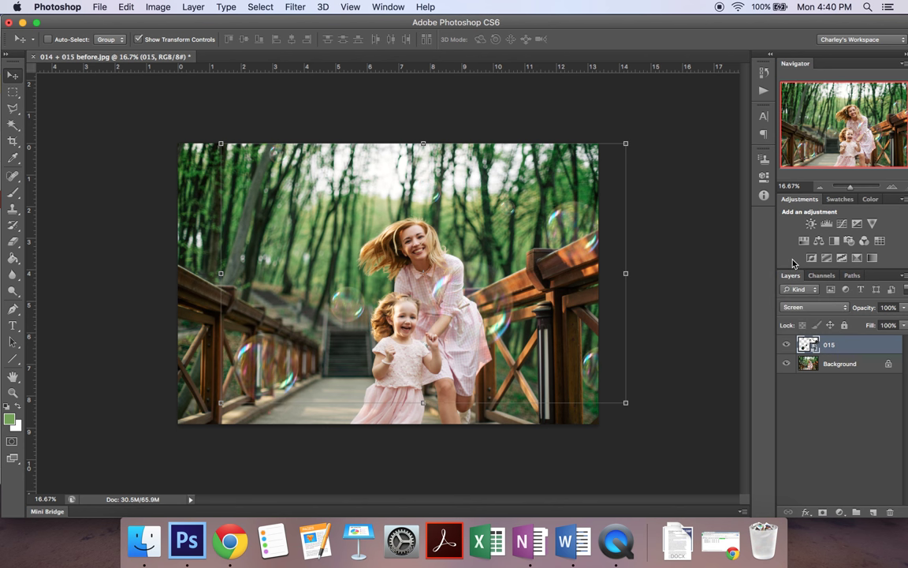
click(840, 364)
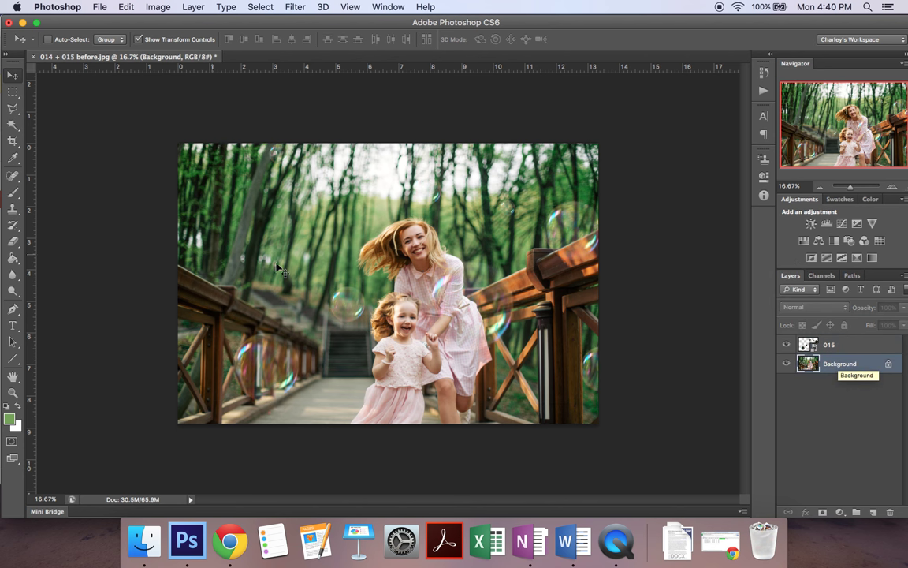
click(869, 349)
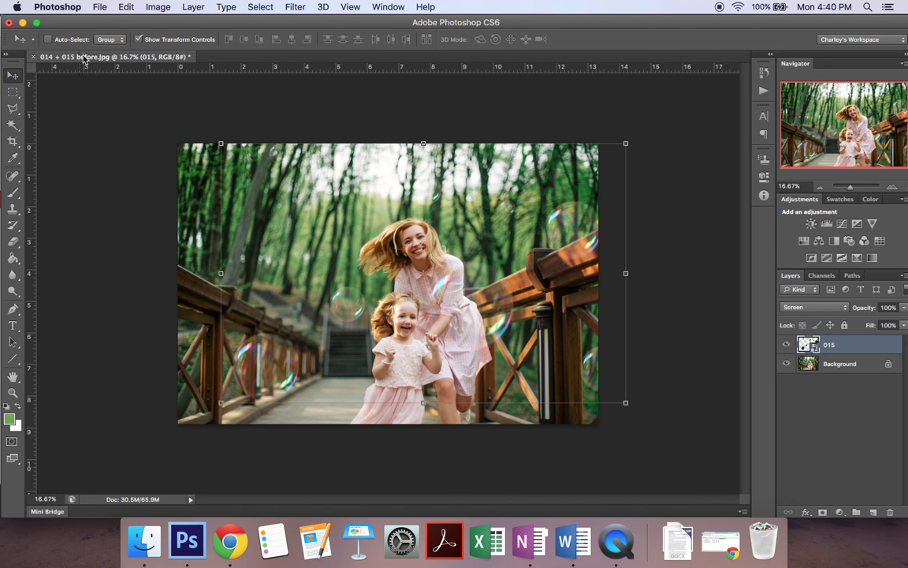
Step: Place 014.png as a new layer above 015 and commit it at default size
click(103, 11)
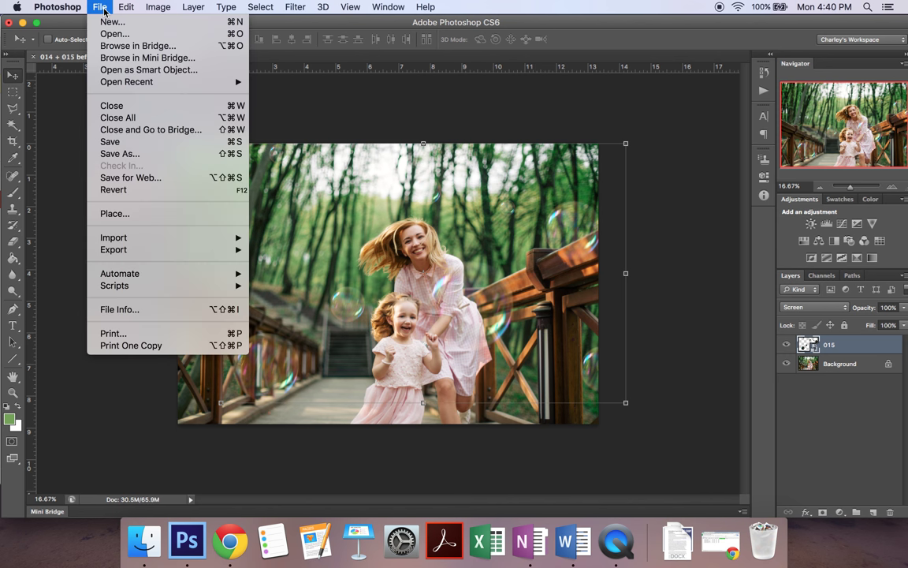
click(148, 213)
scroll(505, 197, down, 5)
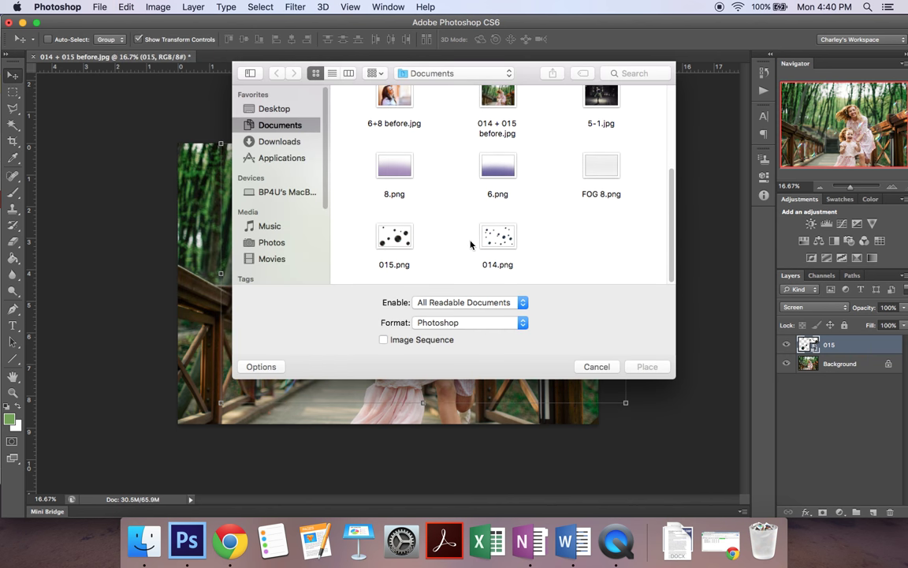
click(503, 244)
click(648, 368)
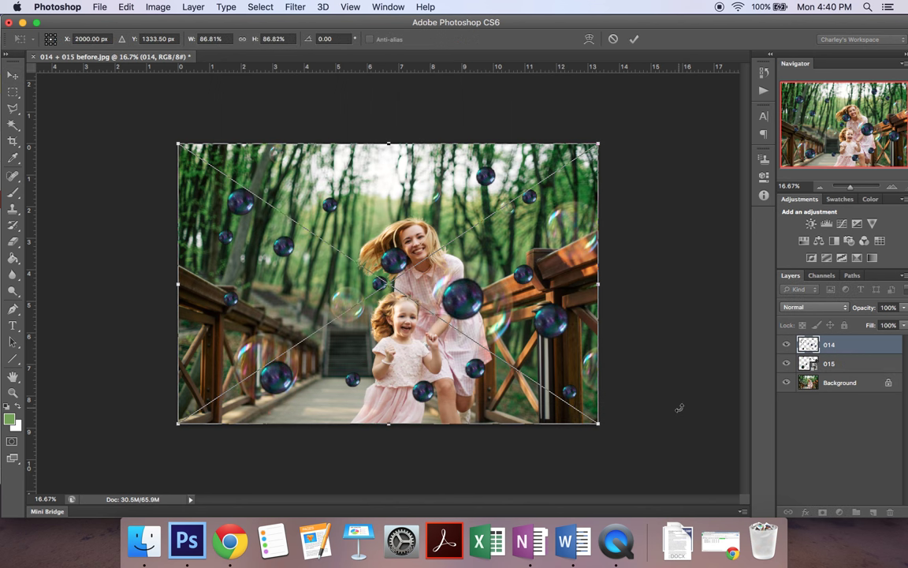
key(Return)
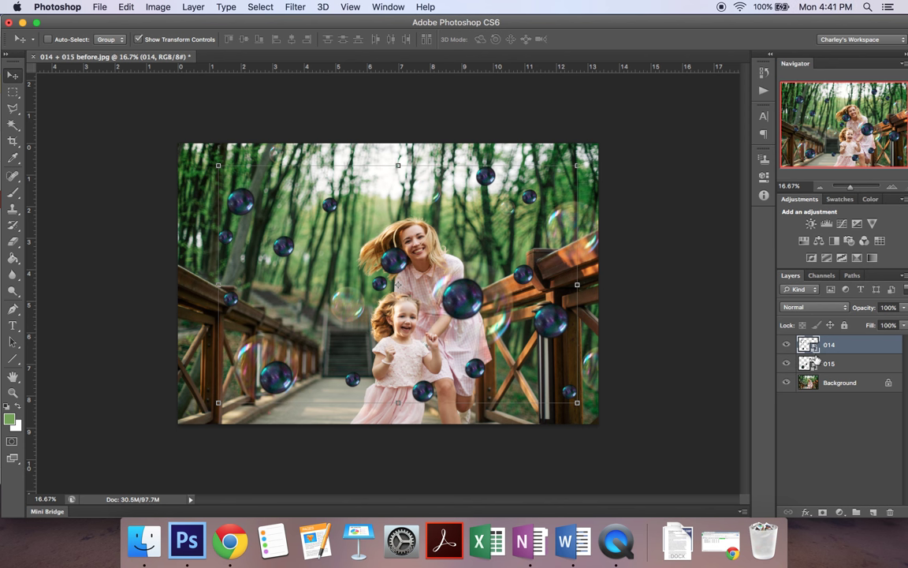
Step: Switch layer 014's blend mode to Screen, keeping layer 014 selected
click(834, 311)
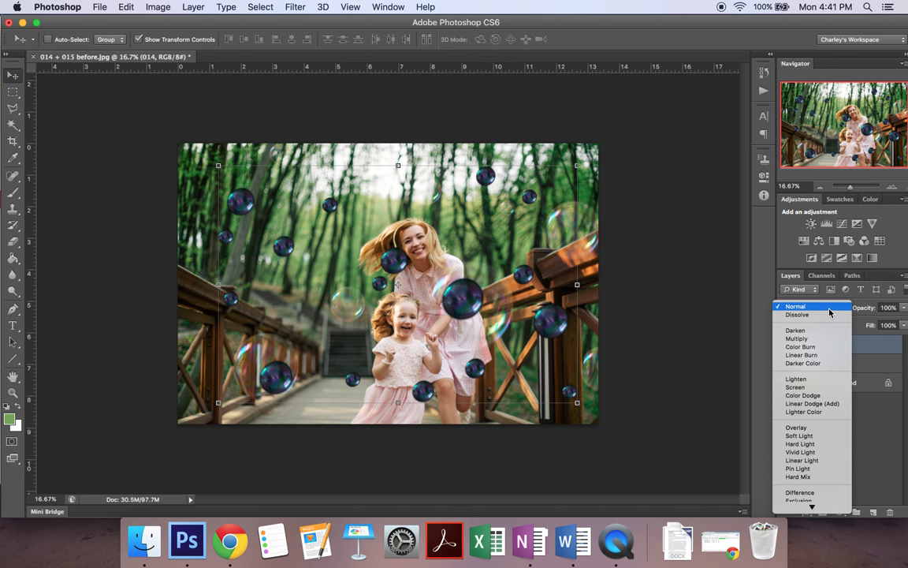
click(816, 391)
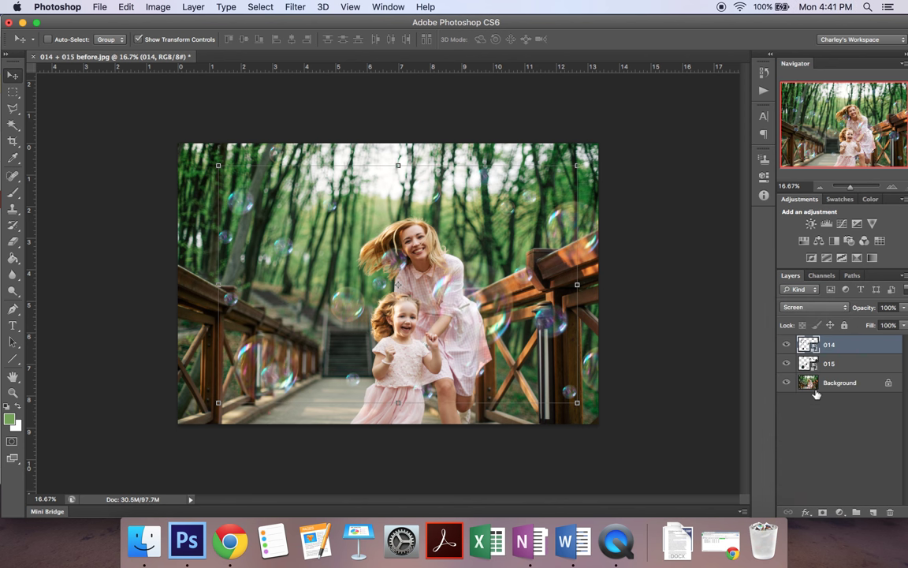
click(832, 382)
click(841, 347)
Step: Add a layer mask to layer 014 and set up a soft 180 px black brush
click(823, 512)
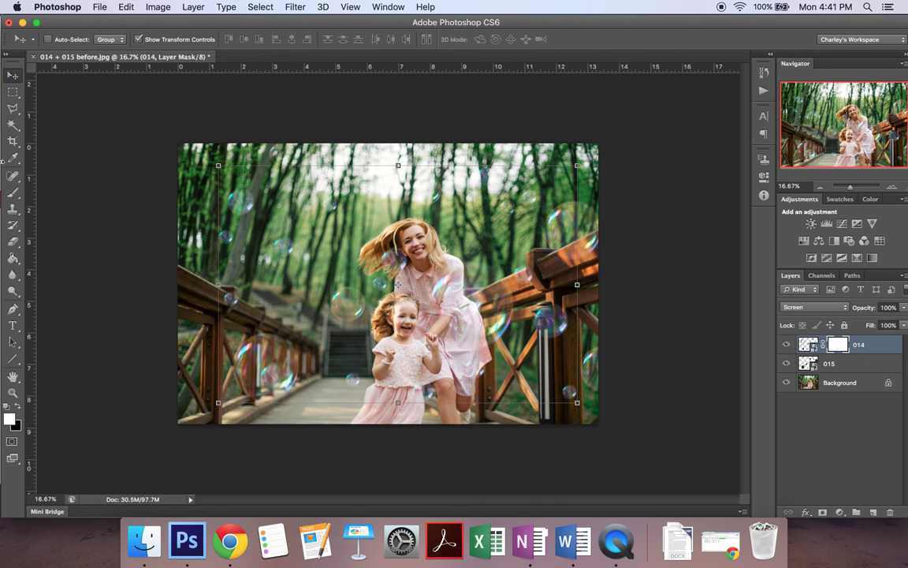
click(12, 197)
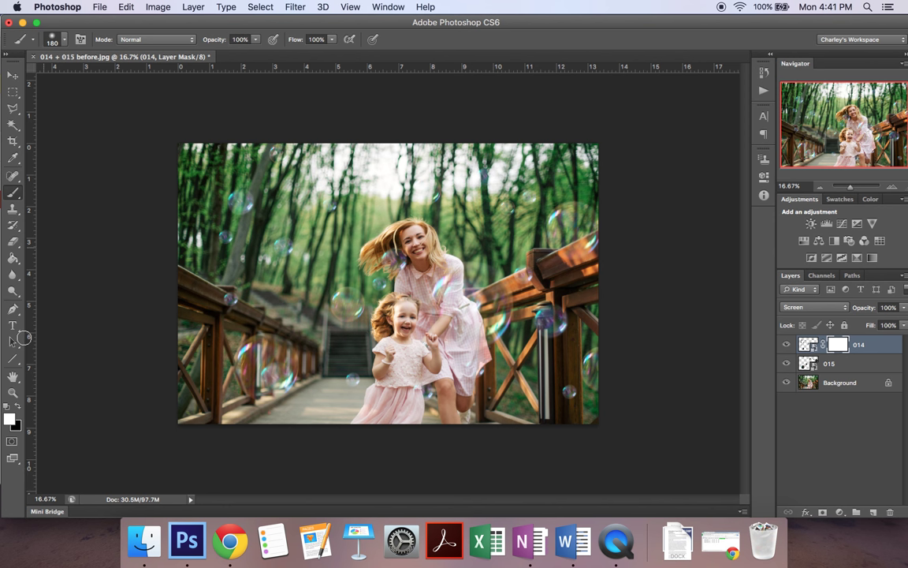
click(17, 407)
click(57, 39)
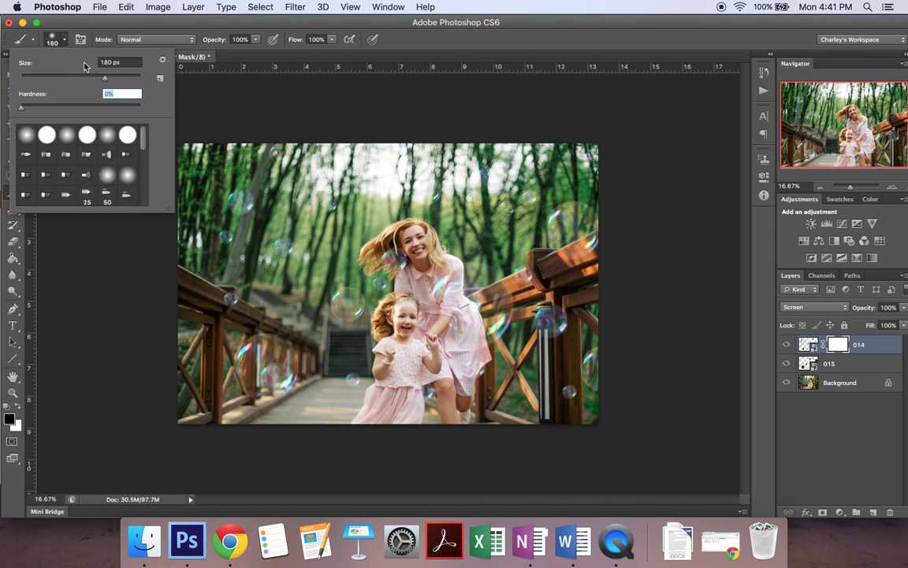
click(65, 39)
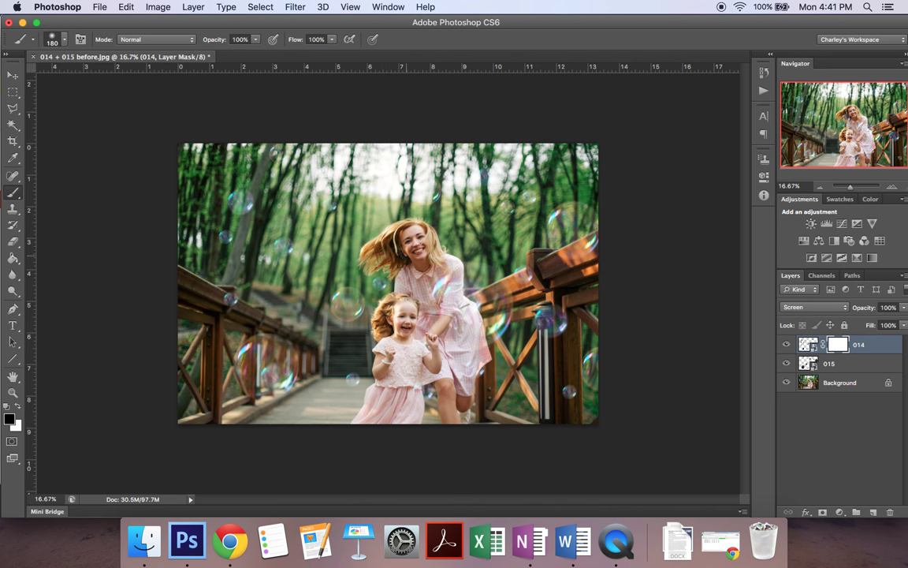
Step: Paint two black spots on the 014 mask to hide bubbles, then restore white foreground
click(471, 247)
click(517, 268)
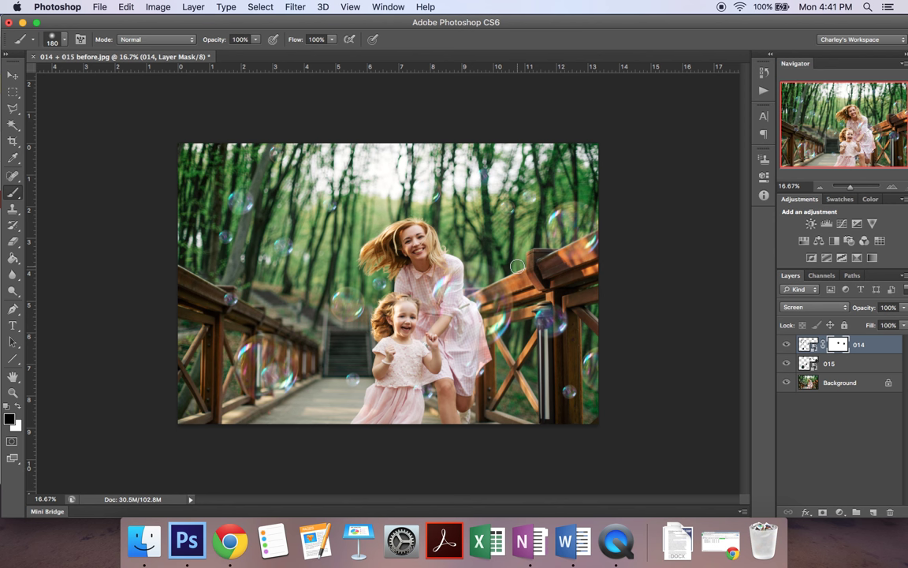
click(19, 404)
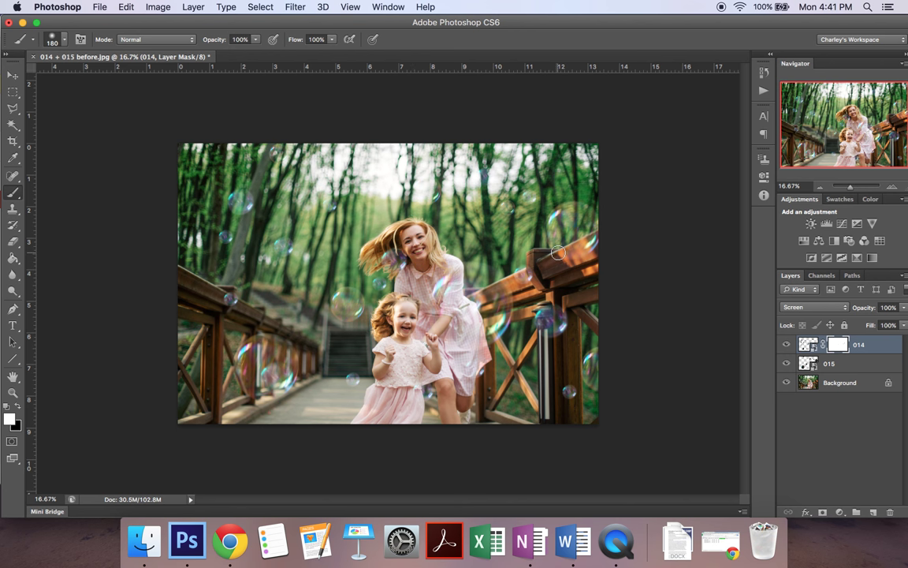
click(98, 6)
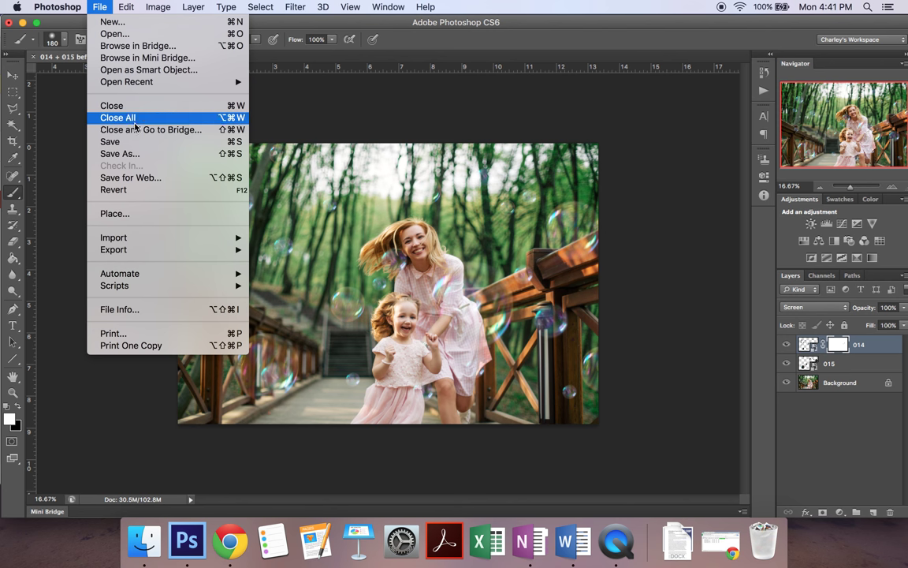
click(94, 5)
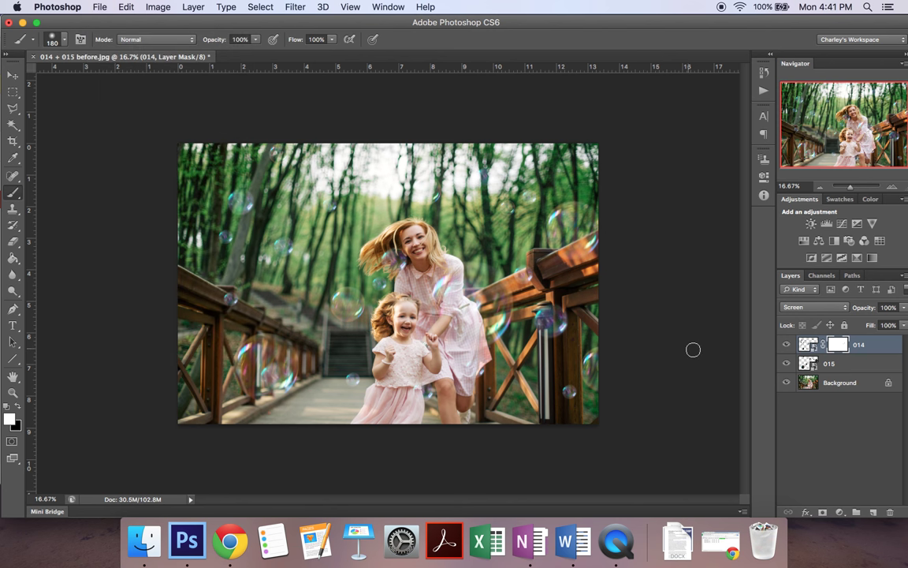